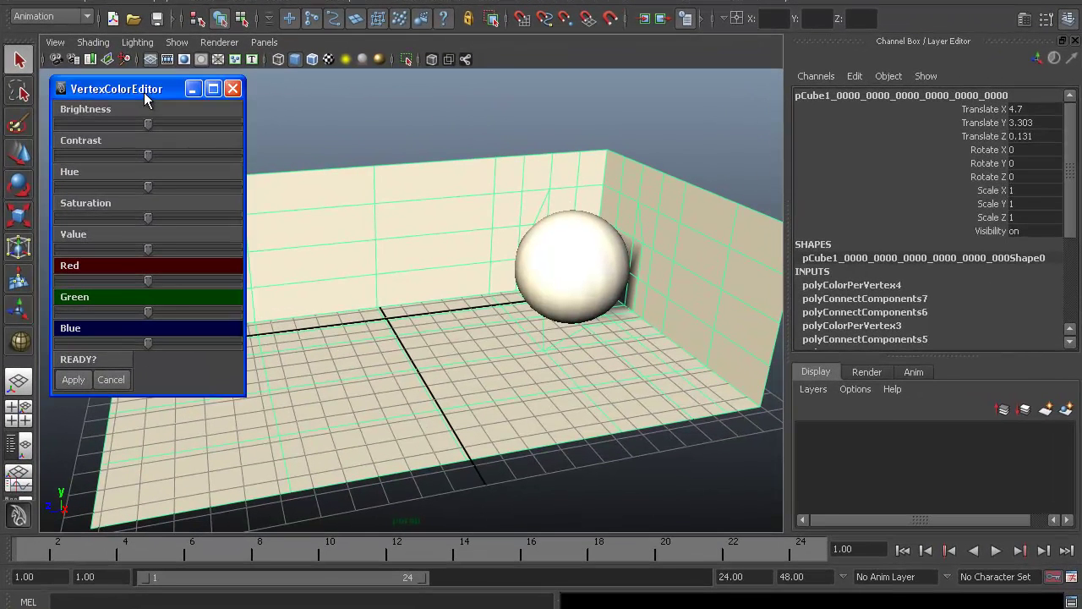
Open the Plug-in Manager to confirm VertexColorEditor.mll is loaded and set to auto load.
{"action": "left_click_drag", "start_coordinate": [144, 93], "coordinate": [142, 91]}
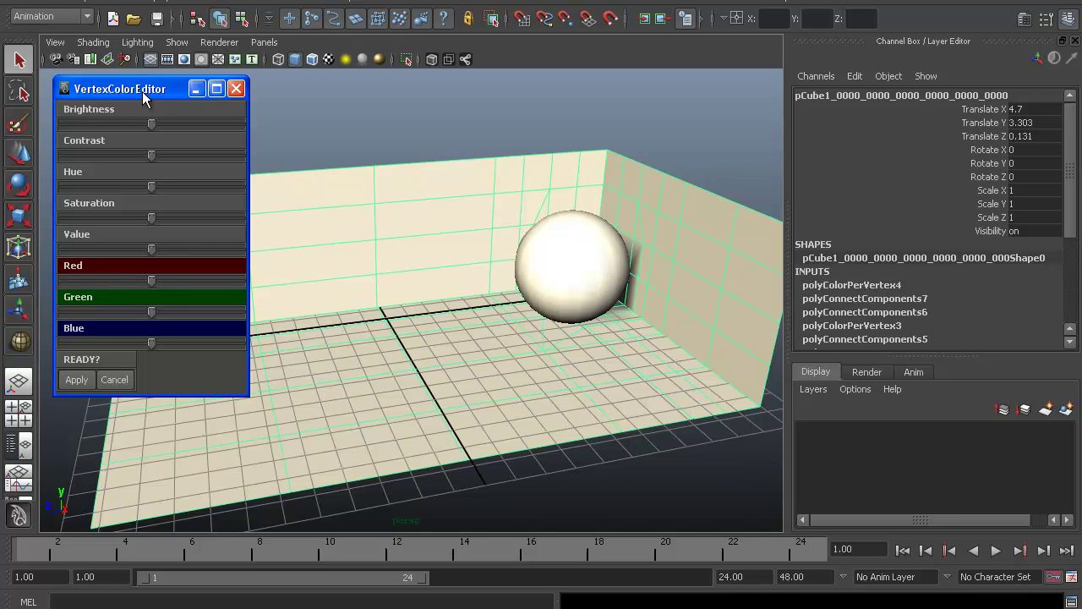
{"action": "mouse_move", "coordinate": [139, 91]}
{"action": "left_mouse_down"}
{"action": "mouse_move", "coordinate": [123, 94]}
{"action": "mouse_move", "coordinate": [143, 97]}
{"action": "left_mouse_up"}
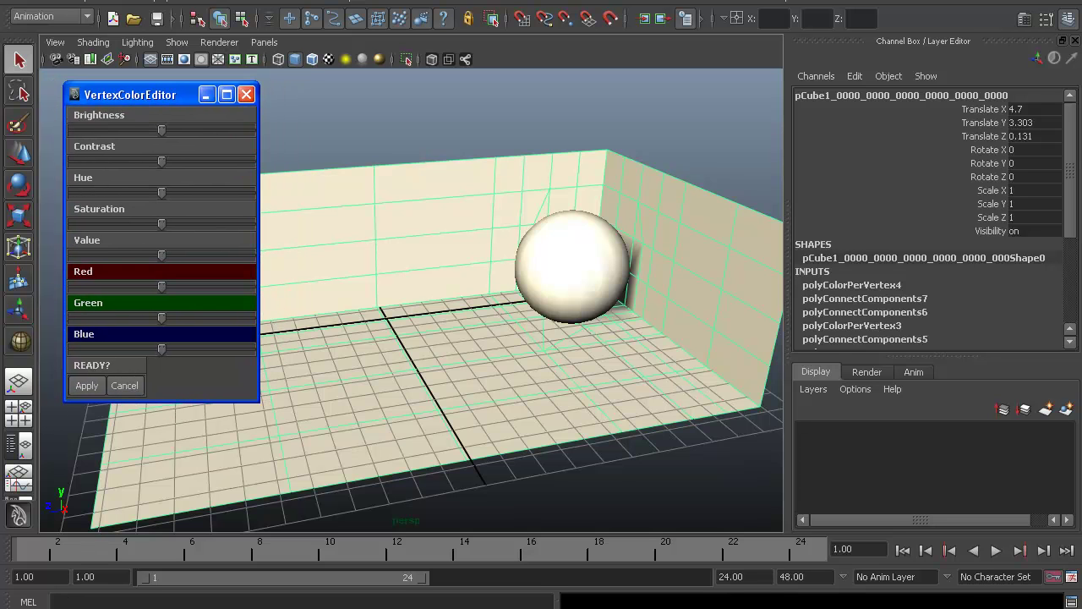
{"action": "left_click", "coordinate": [210, 5]}
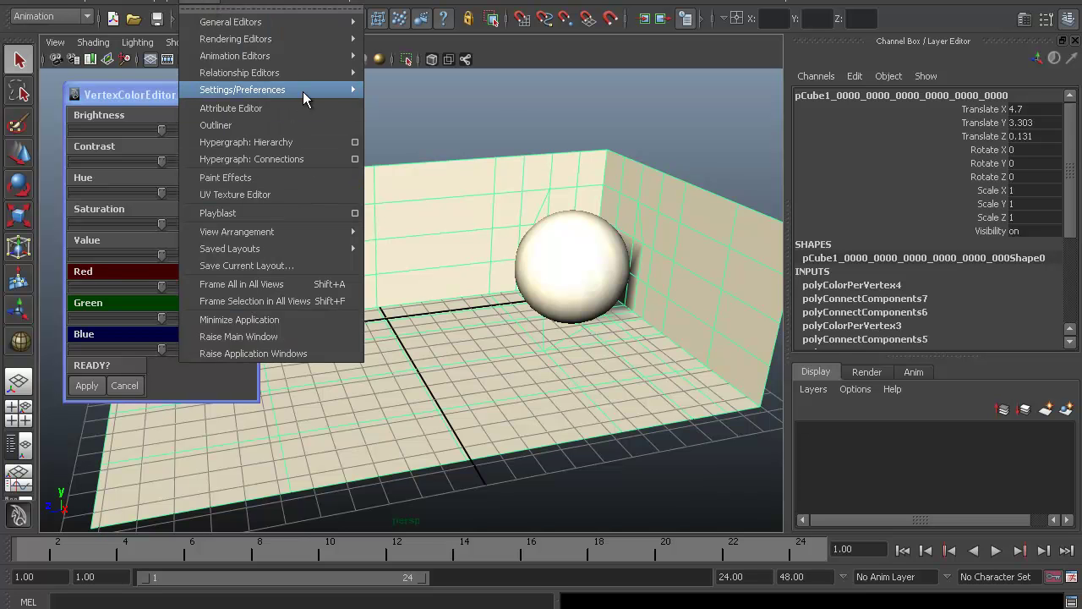
{"action": "mouse_move", "coordinate": [305, 91]}
{"action": "left_click", "coordinate": [431, 237]}
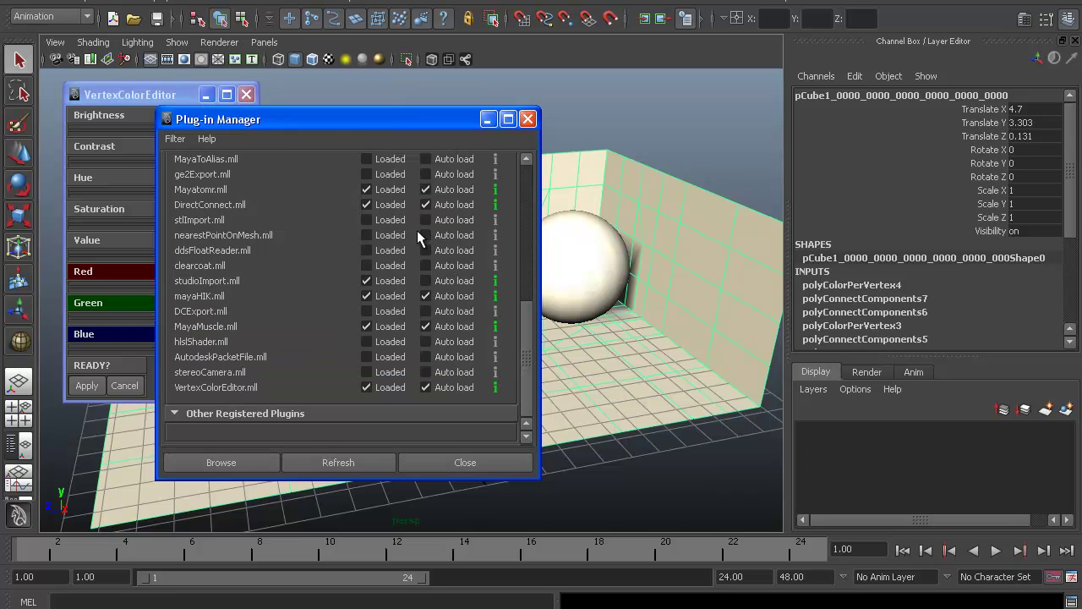
{"action": "left_click_drag", "start_coordinate": [356, 121], "coordinate": [510, 72]}
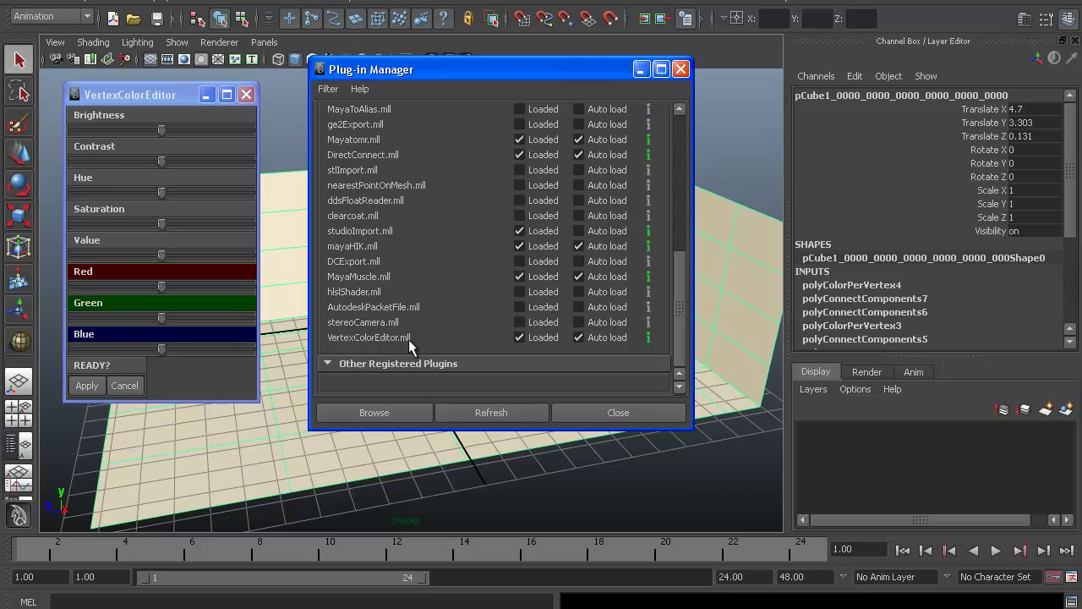
Close the Plug-in Manager and bring the Script Editor forward beside the VertexColorEditor panel.
{"action": "left_click", "coordinate": [613, 414]}
{"action": "key", "text": "alt+Tab"}
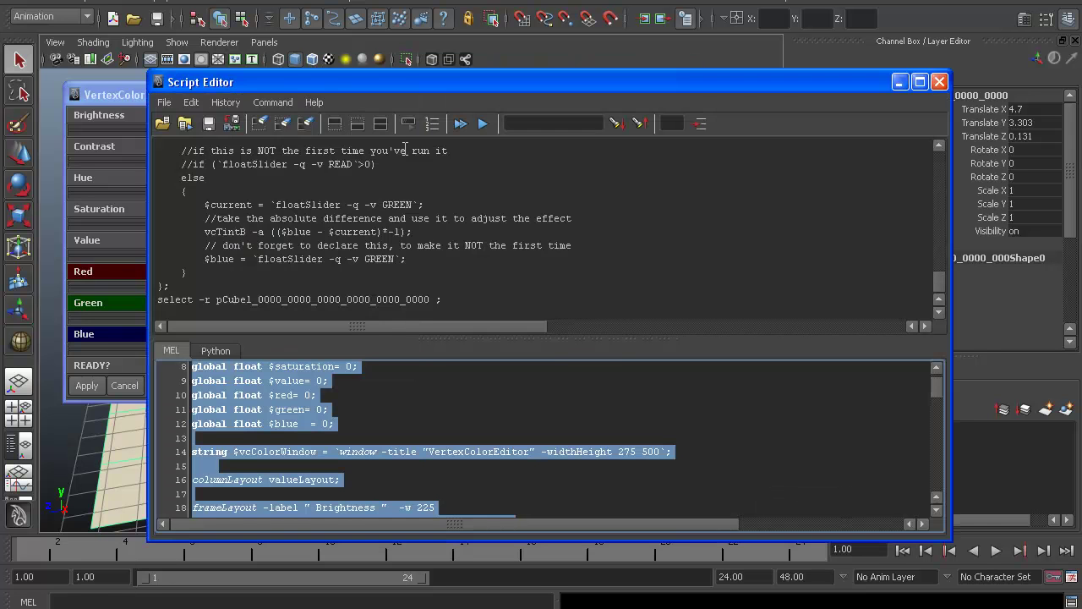
{"action": "left_click_drag", "start_coordinate": [300, 80], "coordinate": [446, 55]}
{"action": "mouse_move", "coordinate": [146, 96]}
{"action": "left_mouse_down"}
{"action": "mouse_move", "coordinate": [124, 93]}
{"action": "mouse_move", "coordinate": [135, 87]}
{"action": "left_mouse_up"}
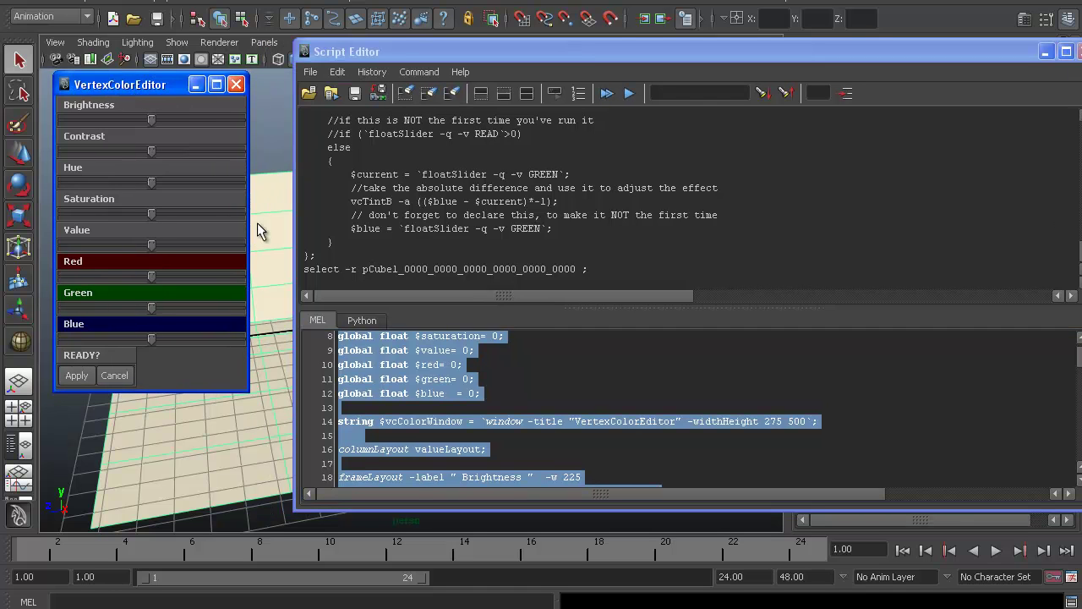
Scroll through the VertexColorEditor MEL script in the Script Editor.
{"action": "left_click", "coordinate": [627, 391]}
{"action": "scroll", "coordinate": [628, 390], "scroll_direction": "down", "scroll_amount": 4}
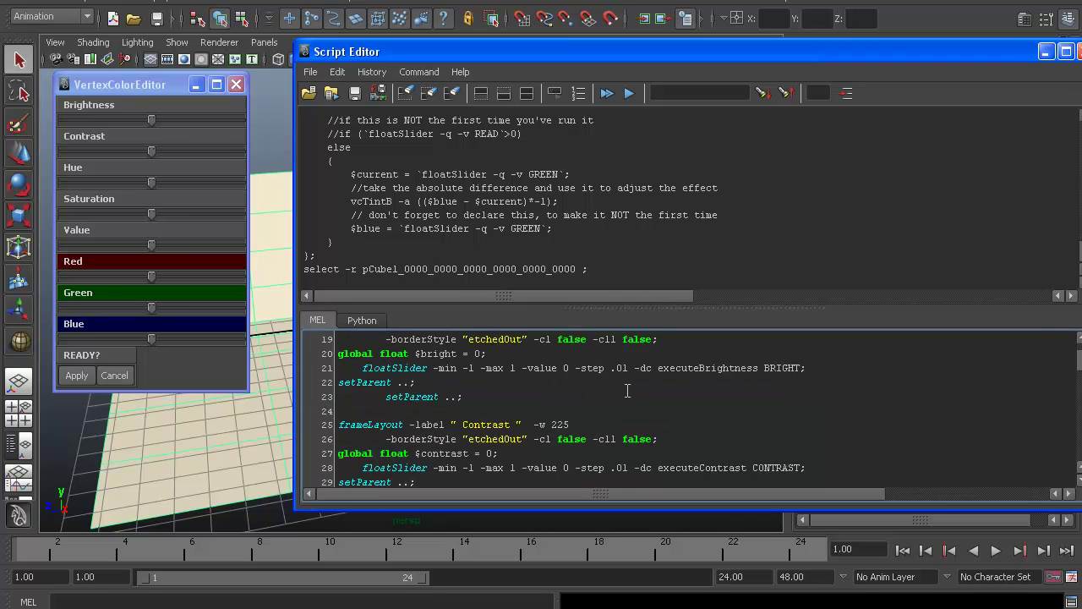
{"action": "scroll", "coordinate": [627, 391], "scroll_direction": "down", "scroll_amount": 5}
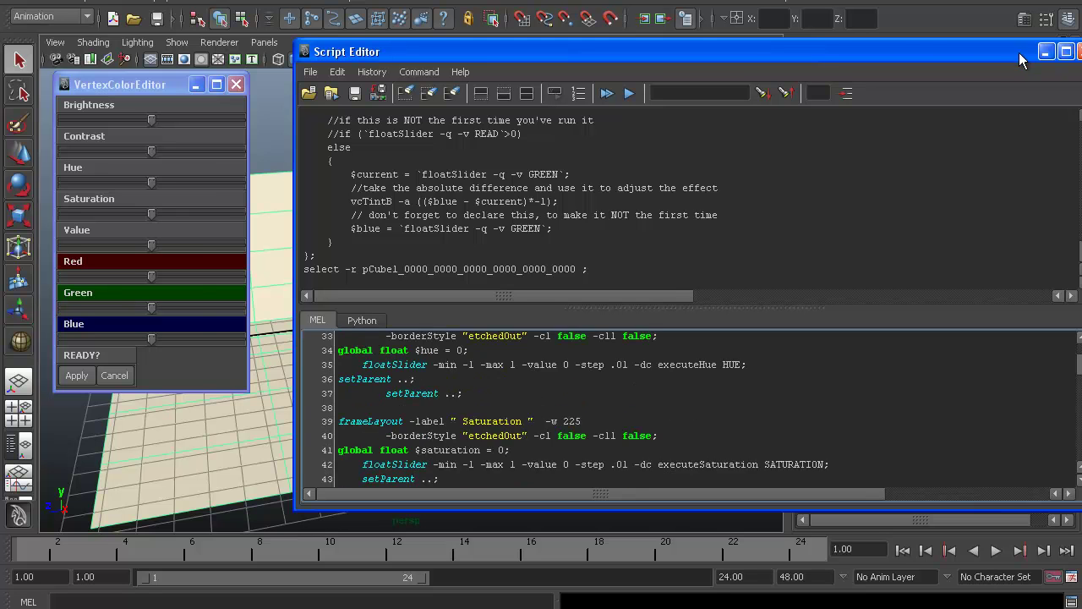
{"action": "left_click_drag", "start_coordinate": [1023, 56], "coordinate": [962, 64]}
Minimize the Script Editor and open VertexColorEditorCmd.cpp in Visual Studio 2008.
{"action": "left_click", "coordinate": [963, 59]}
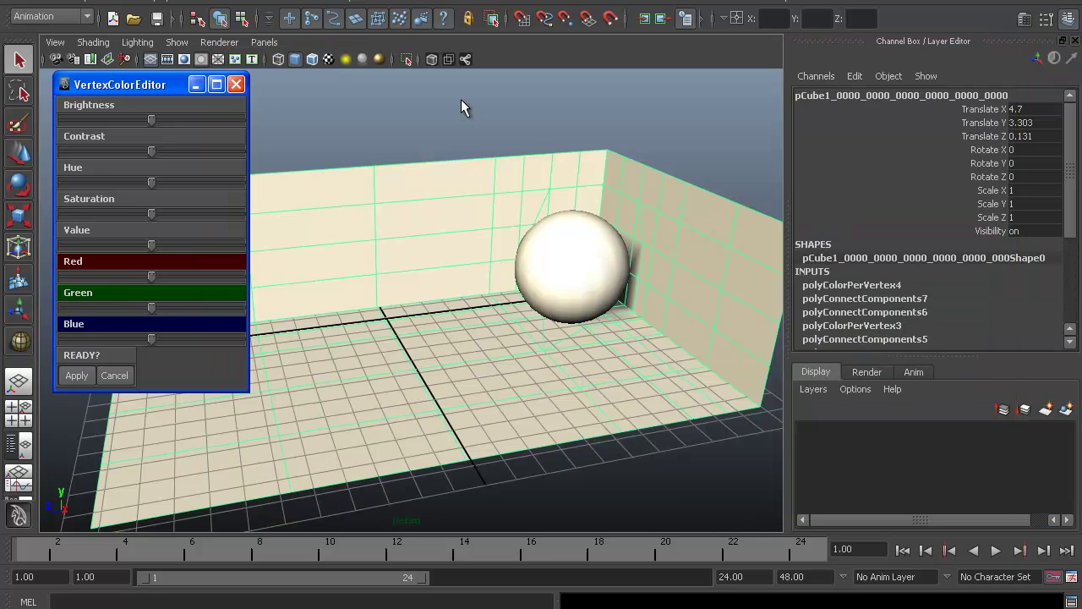
{"action": "key", "text": "alt+Tab"}
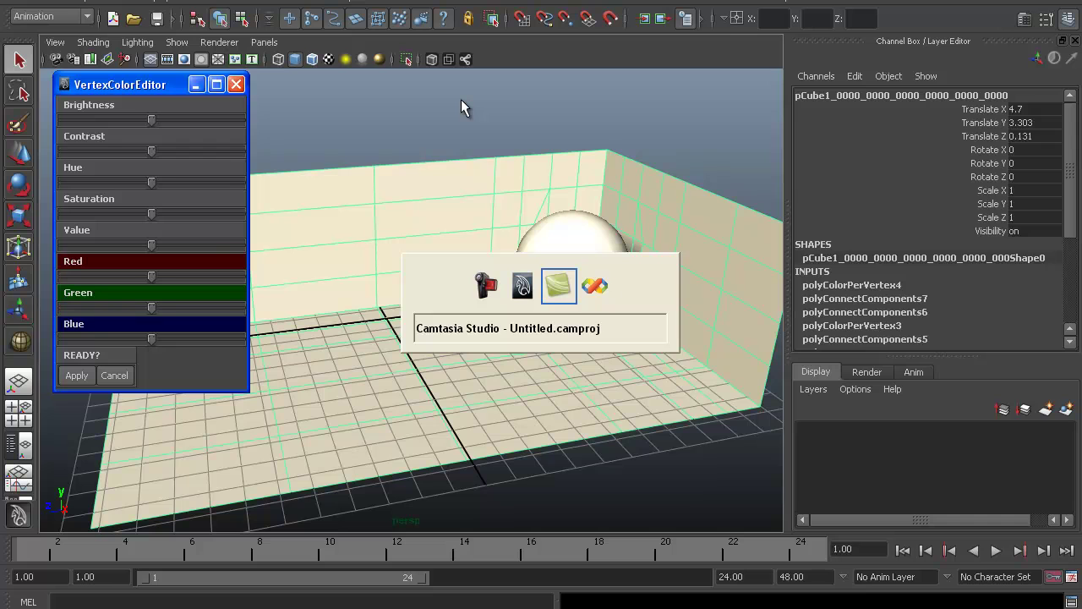
{"action": "key", "text": "alt+Tab"}
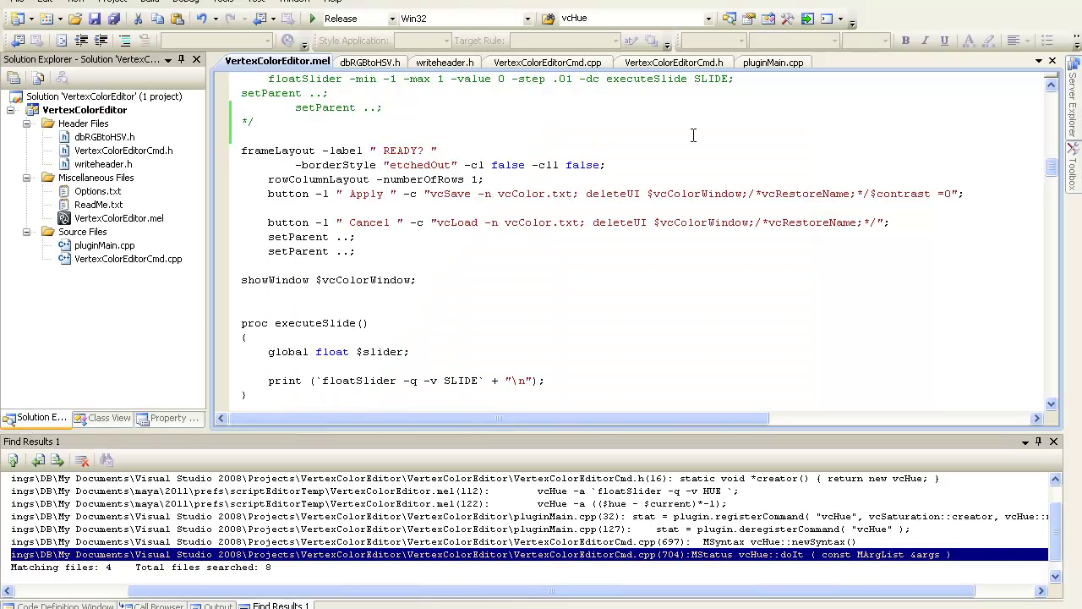
{"action": "left_click", "coordinate": [554, 62]}
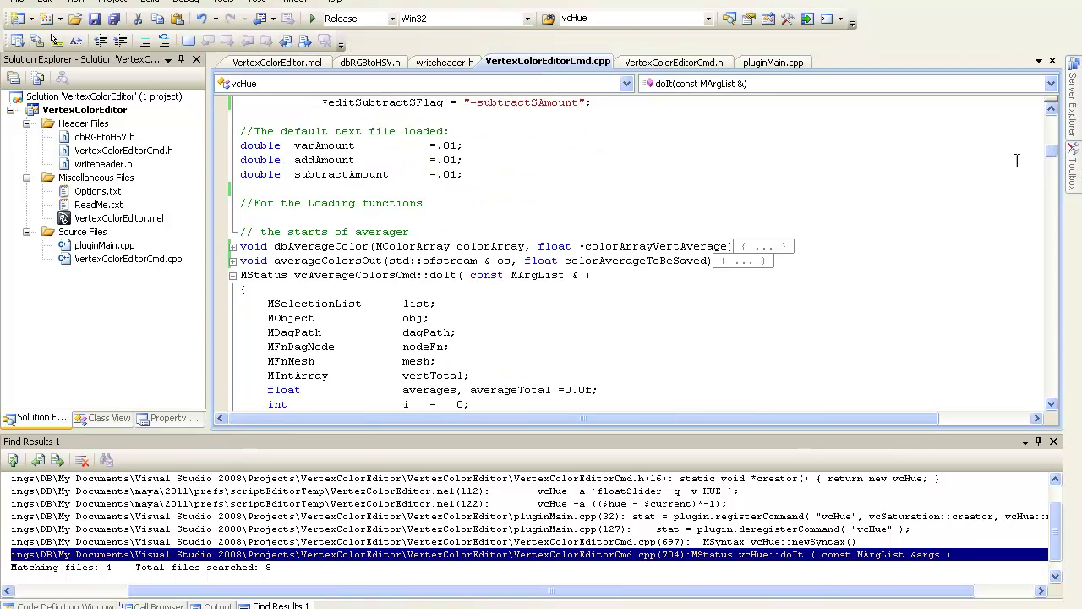
Browse the upper part of the VertexColorEditorCmd.cpp source code.
{"action": "scroll", "coordinate": [819, 183], "scroll_direction": "up", "scroll_amount": 2}
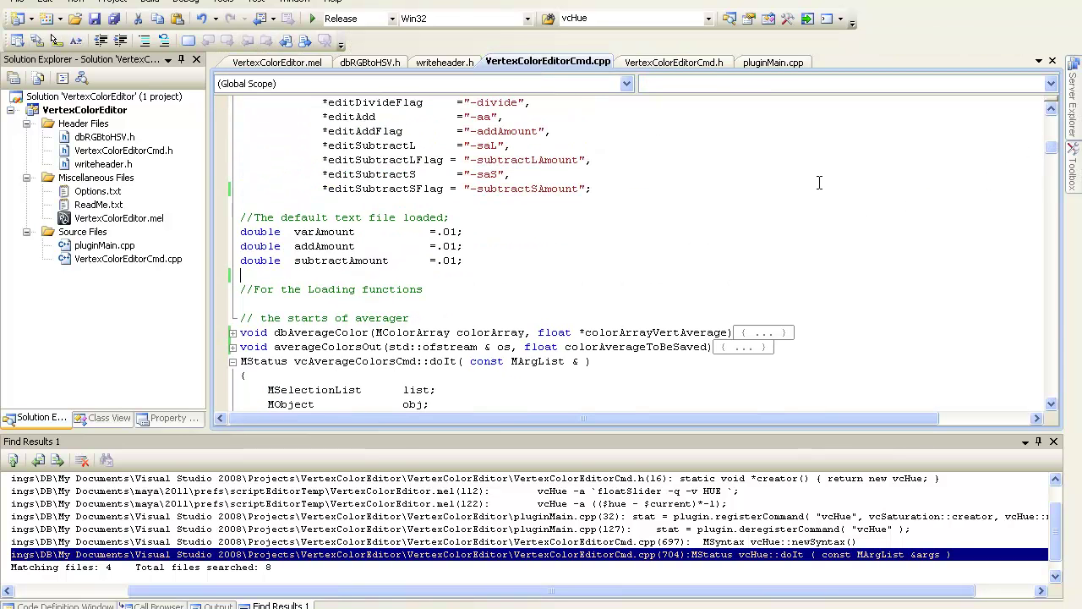
{"action": "scroll", "coordinate": [819, 182], "scroll_direction": "up", "scroll_amount": 3}
{"action": "scroll", "coordinate": [820, 183], "scroll_direction": "down", "scroll_amount": 8}
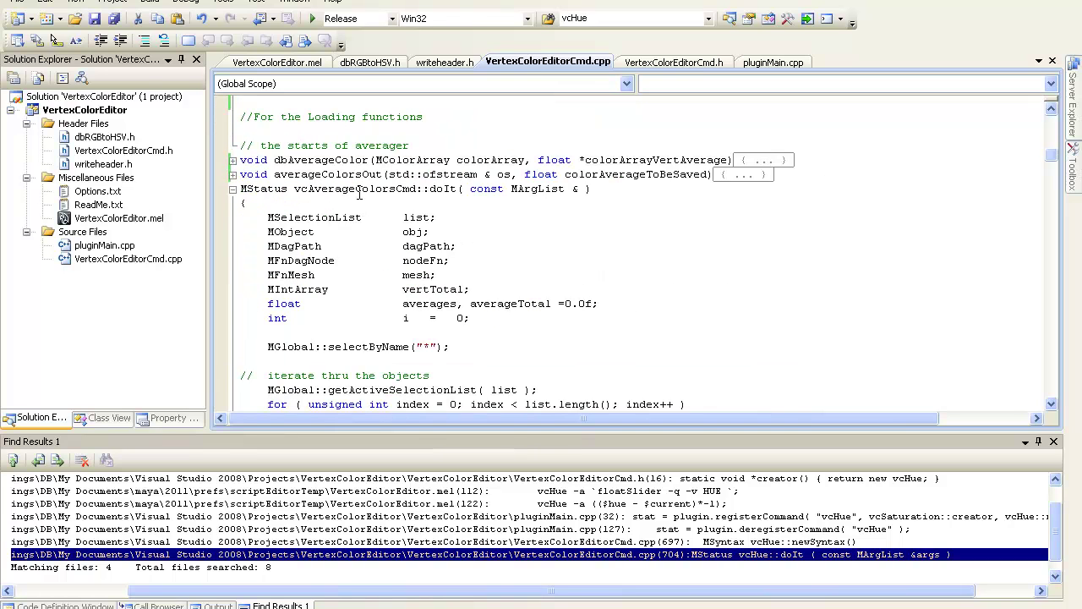
{"action": "mouse_move", "coordinate": [350, 191]}
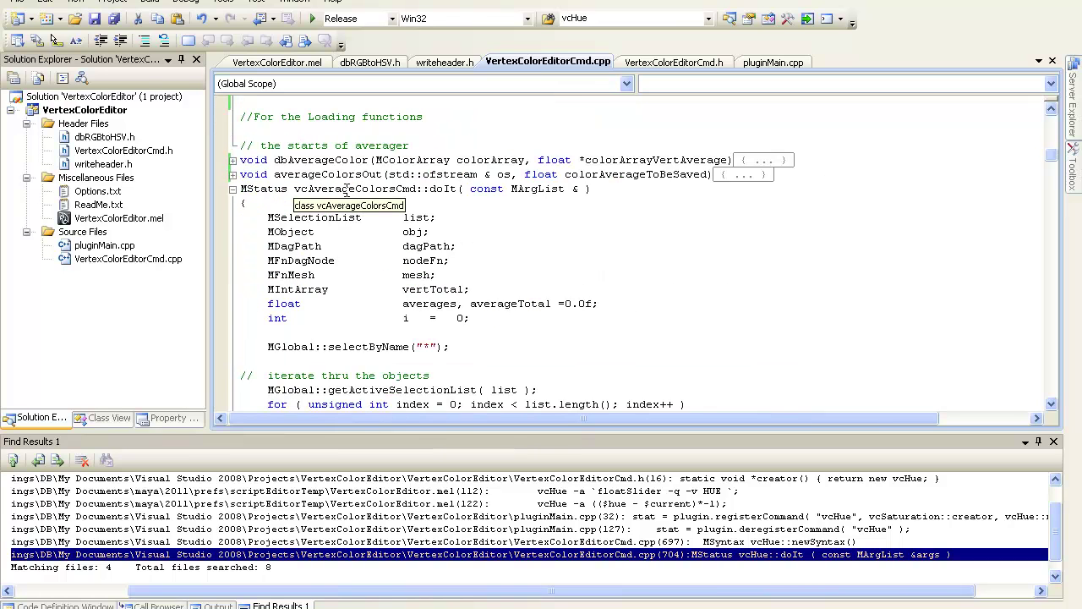
{"action": "scroll", "coordinate": [595, 246], "scroll_direction": "down", "scroll_amount": 11}
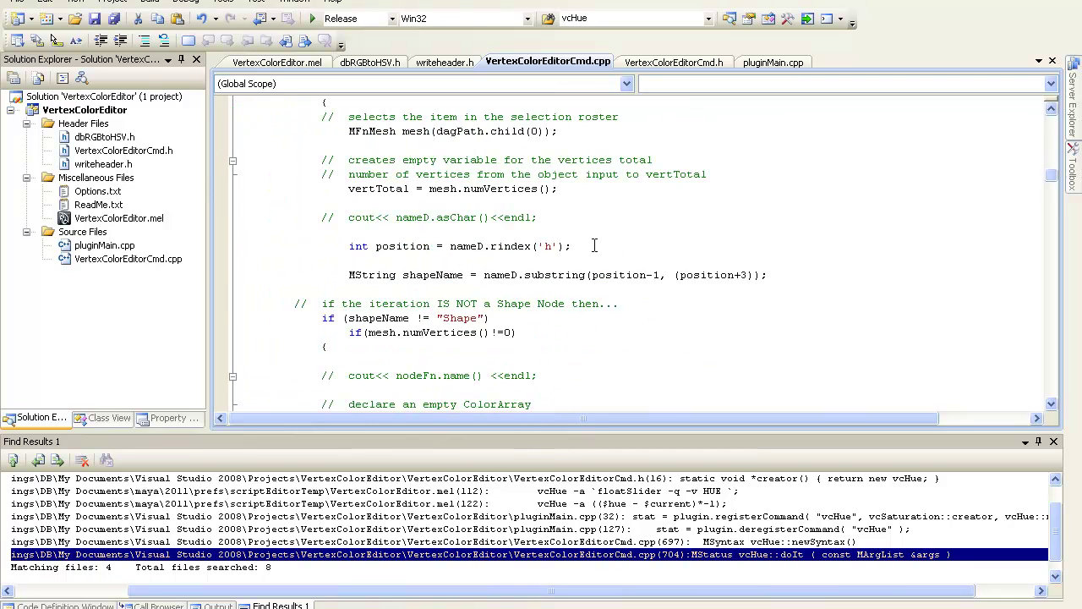
{"action": "left_click_drag", "start_coordinate": [1051, 175], "coordinate": [1051, 184]}
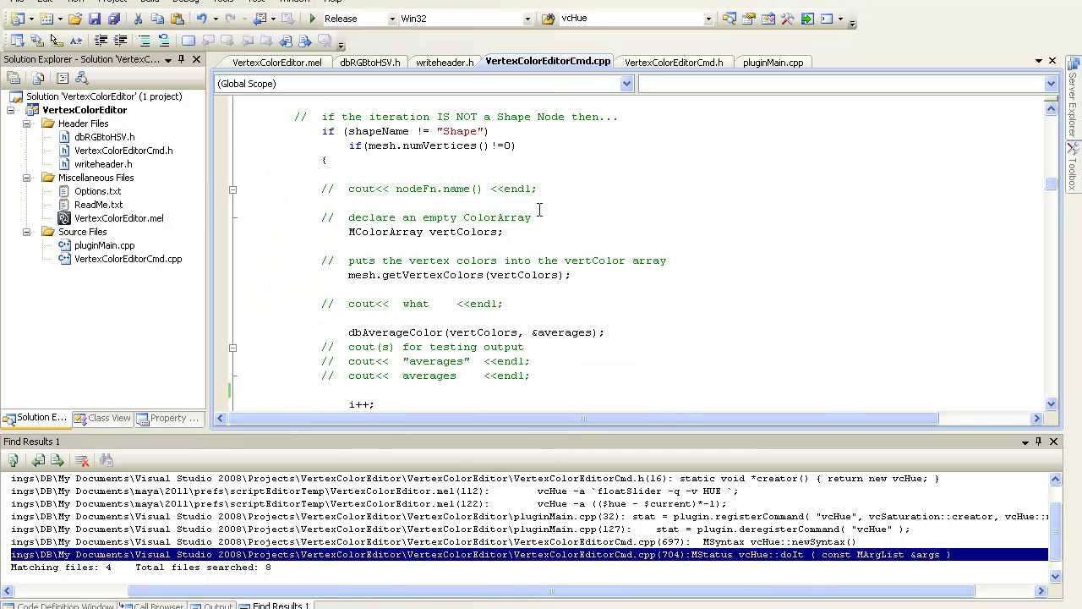
Scroll past the commented-out averageTotal output lines down to the vcHue HUE section.
{"action": "scroll", "coordinate": [587, 362], "scroll_direction": "down", "scroll_amount": 1}
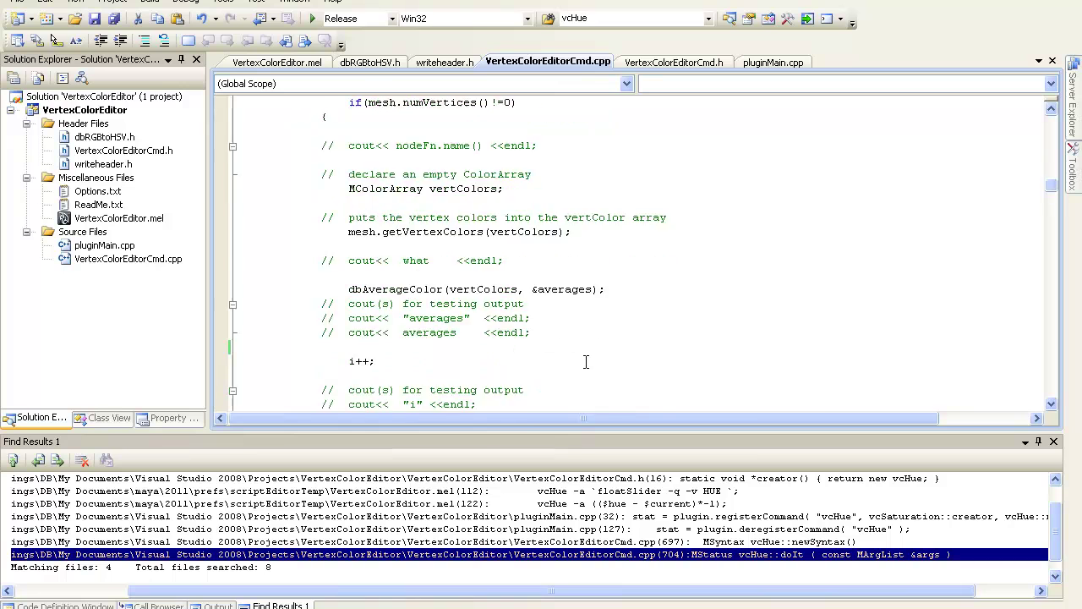
{"action": "scroll", "coordinate": [586, 362], "scroll_direction": "down", "scroll_amount": 1}
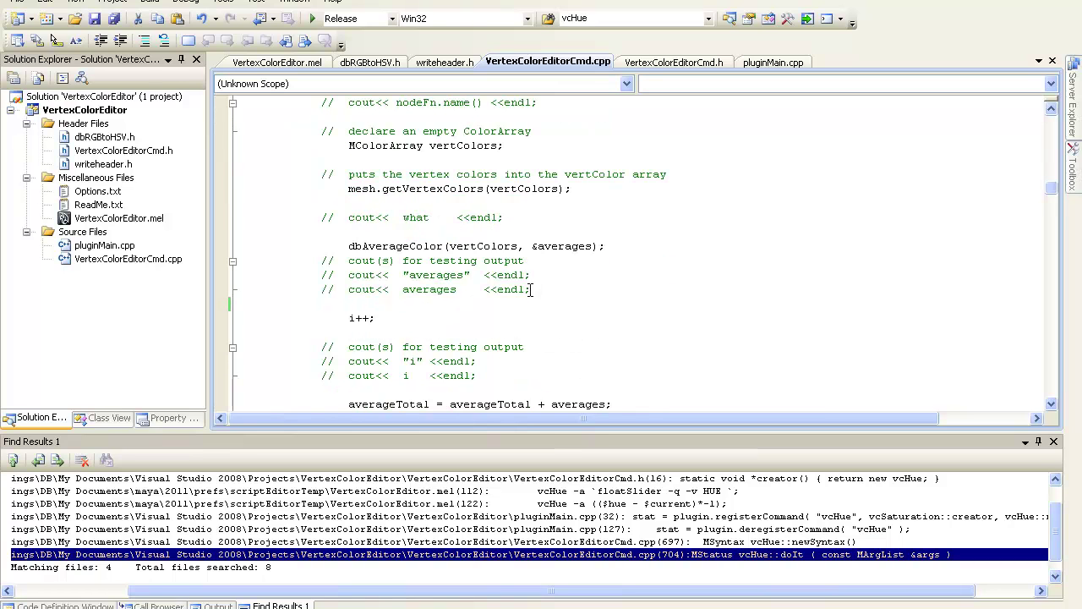
{"action": "scroll", "coordinate": [545, 289], "scroll_direction": "down", "scroll_amount": 9}
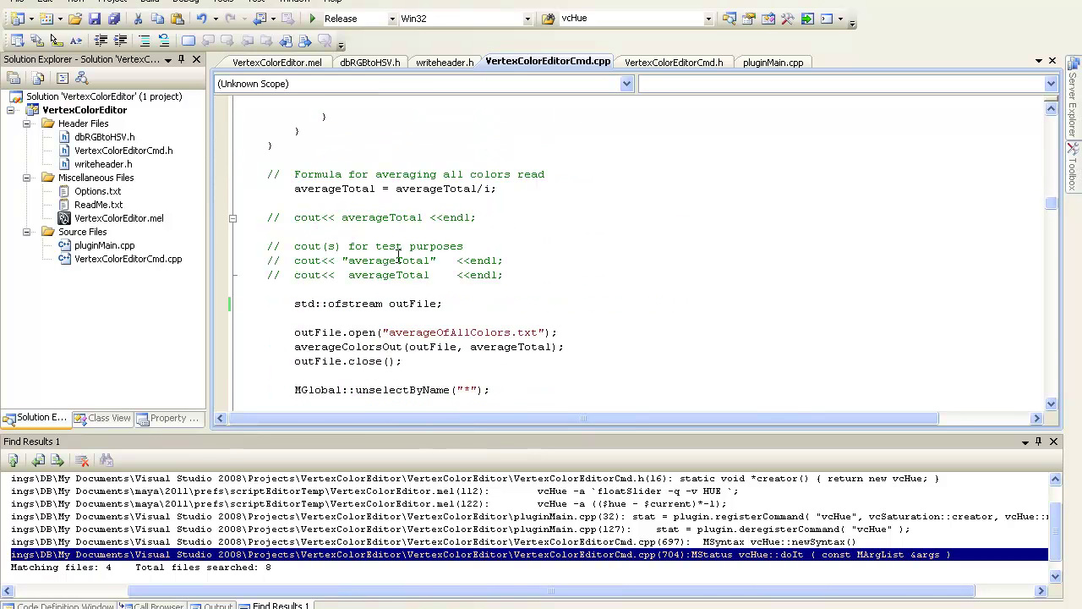
{"action": "left_click_drag", "start_coordinate": [544, 285], "coordinate": [253, 221]}
{"action": "scroll", "coordinate": [538, 300], "scroll_direction": "down", "scroll_amount": 7}
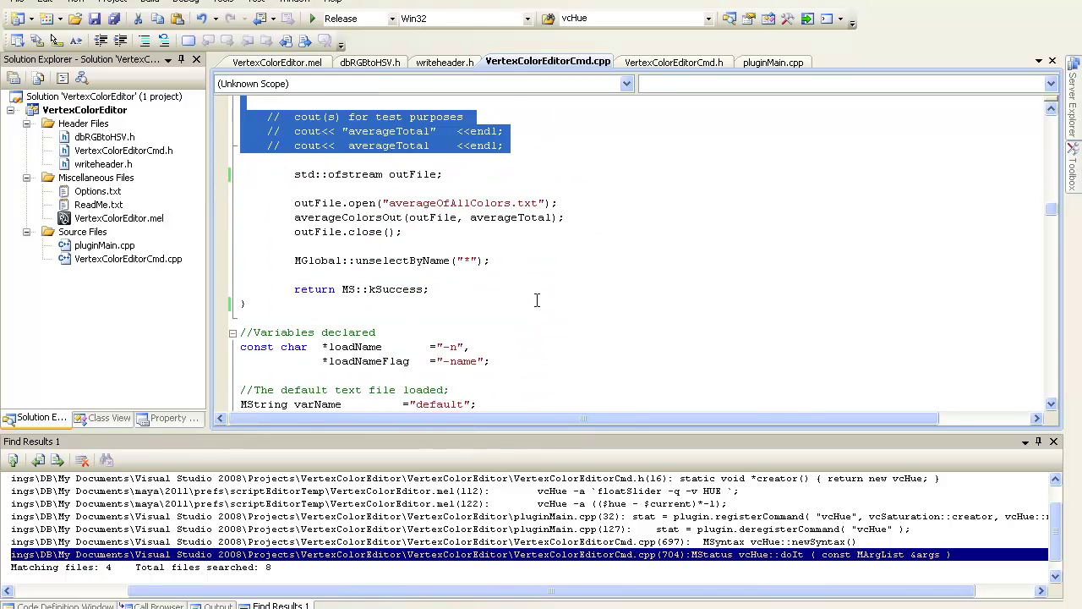
{"action": "scroll", "coordinate": [568, 303], "scroll_direction": "down", "scroll_amount": 3}
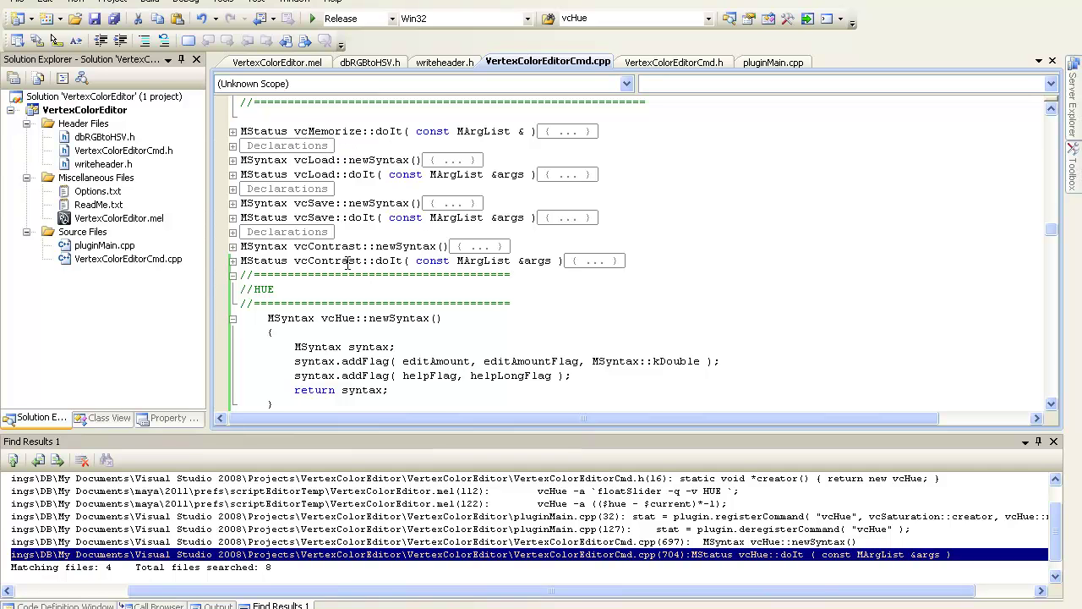
{"action": "scroll", "coordinate": [372, 228], "scroll_direction": "up", "scroll_amount": 2}
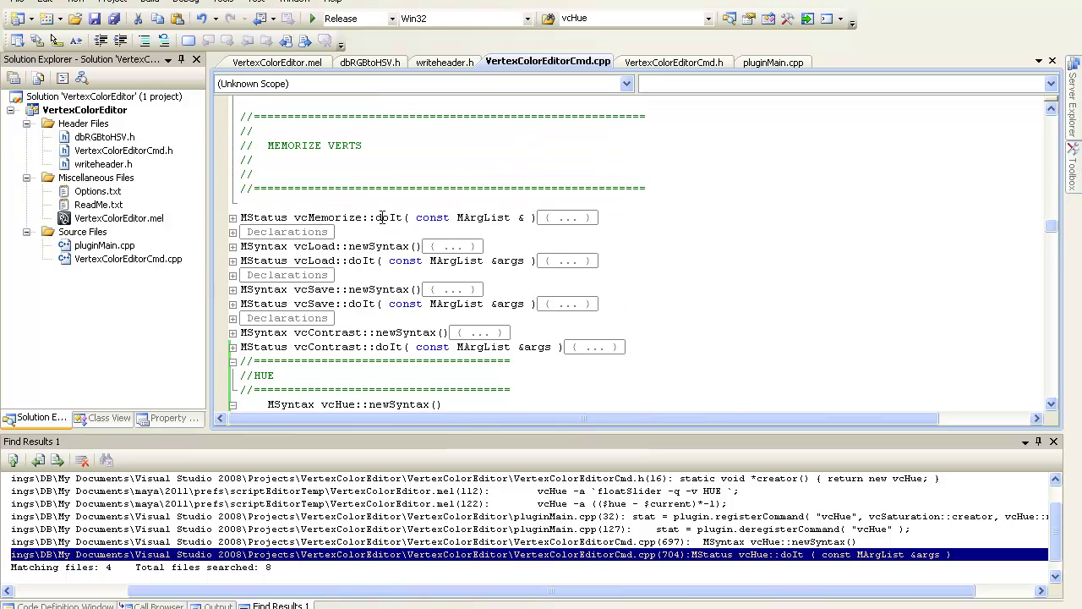
{"action": "scroll", "coordinate": [382, 217], "scroll_direction": "down", "scroll_amount": 2}
{"action": "scroll", "coordinate": [382, 218], "scroll_direction": "up", "scroll_amount": 2}
Back in Maya, orbit the room view lower, deselect walls and floor, and reposition the VertexColorEditor panel.
{"action": "key", "text": "alt+Tab"}
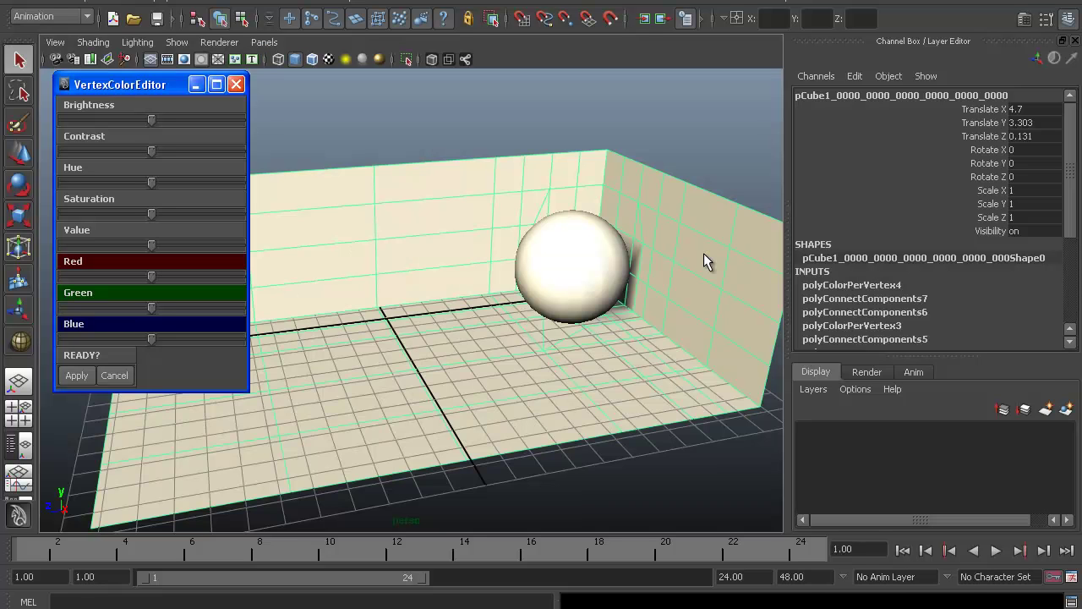
{"action": "mouse_move", "coordinate": [680, 346]}
{"action": "left_mouse_down", "text": "alt"}
{"action": "mouse_move", "coordinate": [636, 353]}
{"action": "mouse_move", "coordinate": [659, 297]}
{"action": "left_mouse_up", "text": "alt"}
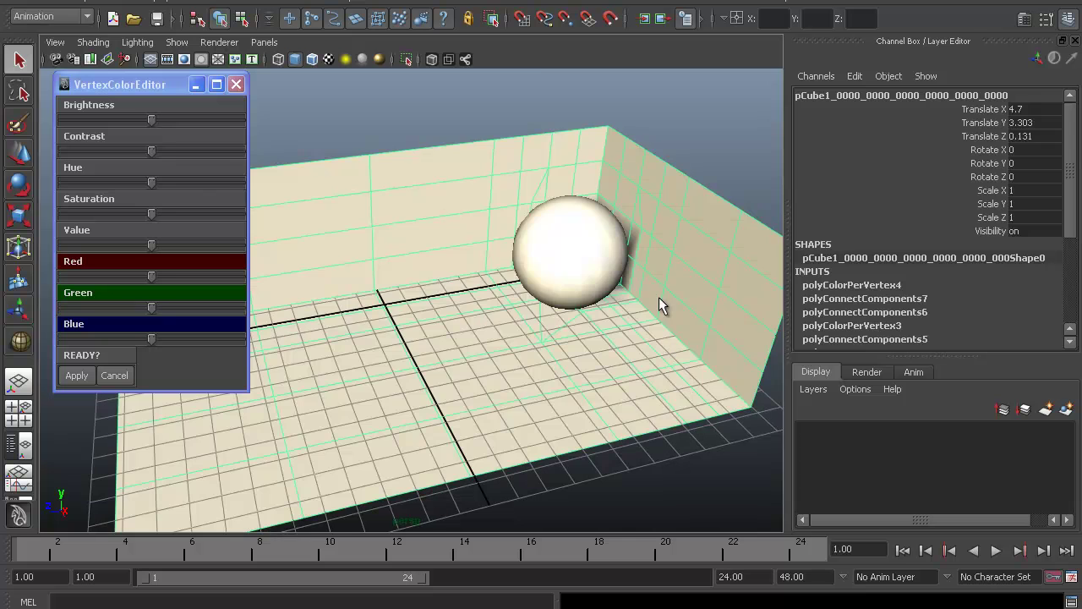
{"action": "left_click", "coordinate": [489, 87]}
{"action": "left_click_drag", "start_coordinate": [602, 238], "coordinate": [626, 271], "text": "alt"}
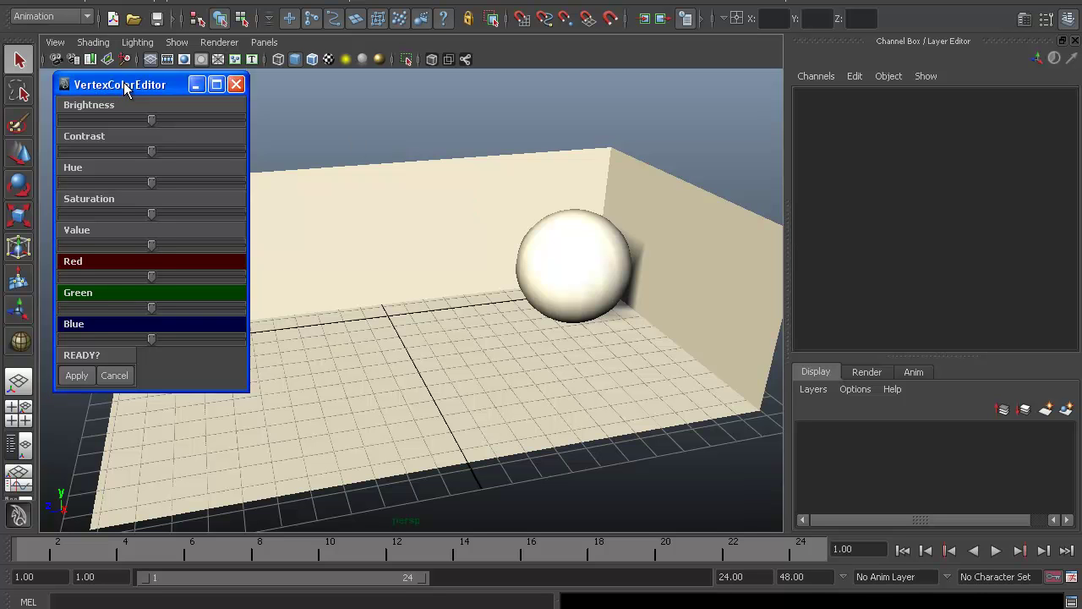
{"action": "left_click_drag", "start_coordinate": [124, 82], "coordinate": [117, 90]}
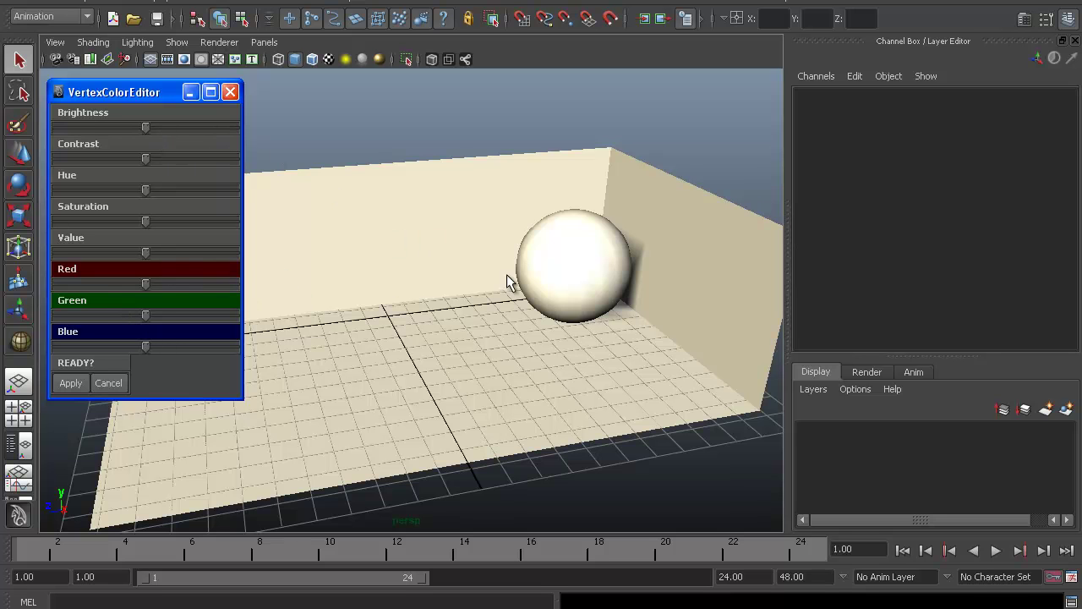
In VertexColorEditor raise saturation, lower value and add red, then apply the warm orange tint.
{"action": "left_click_drag", "start_coordinate": [541, 169], "coordinate": [438, 404]}
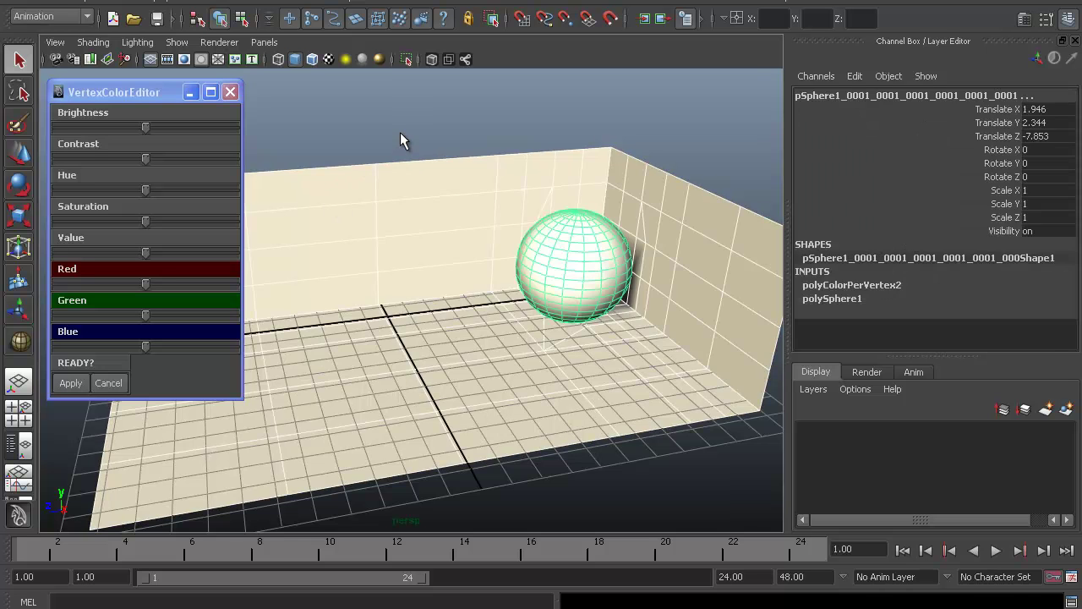
{"action": "left_click", "coordinate": [356, 160]}
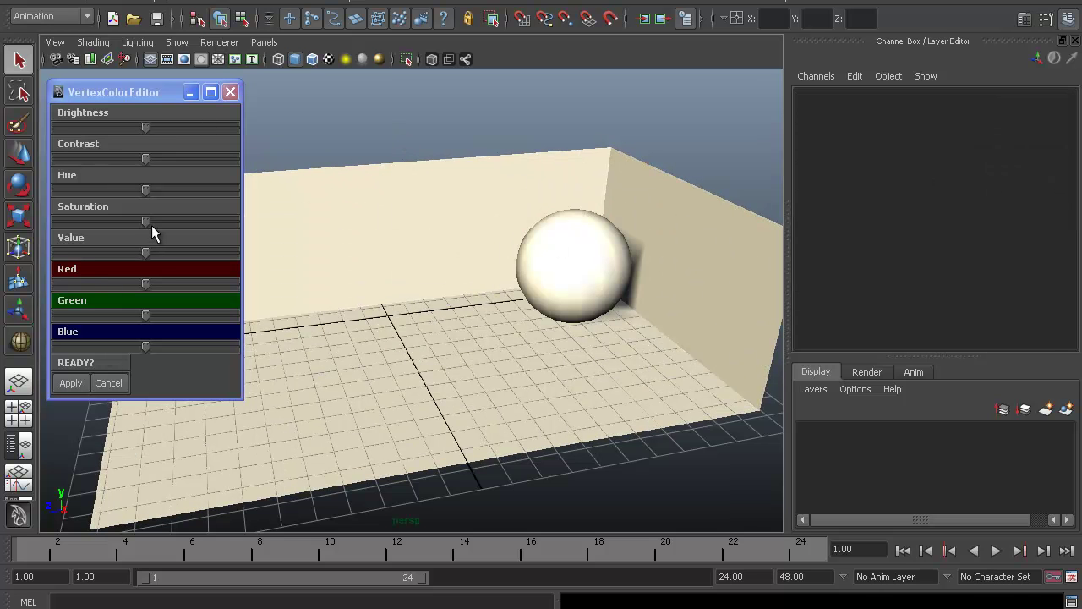
{"action": "left_click_drag", "start_coordinate": [146, 221], "coordinate": [189, 222]}
{"action": "left_click", "coordinate": [146, 253]}
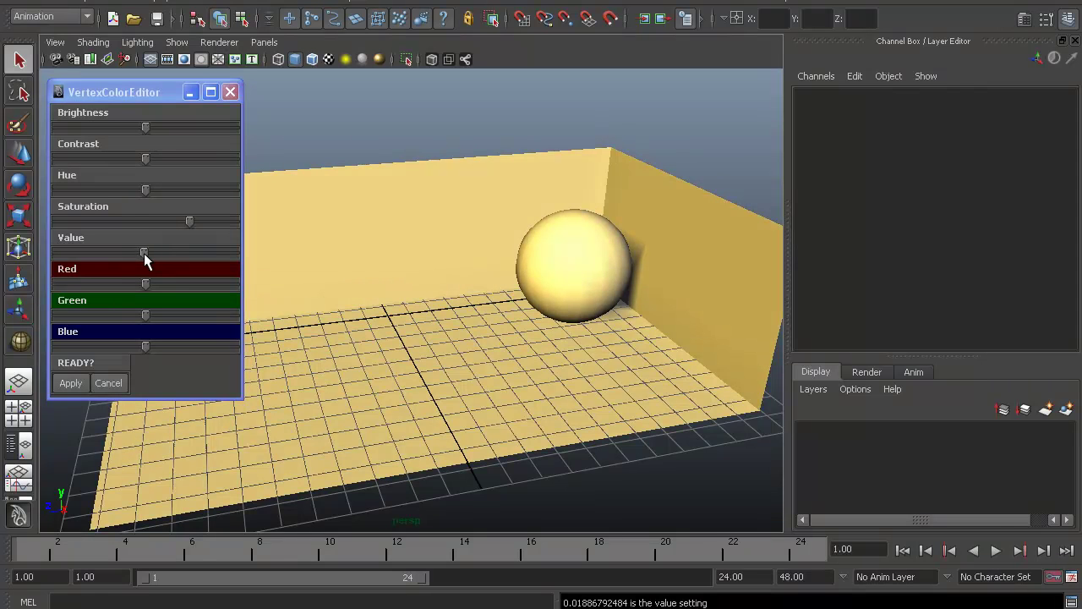
{"action": "left_click_drag", "start_coordinate": [143, 253], "coordinate": [139, 253]}
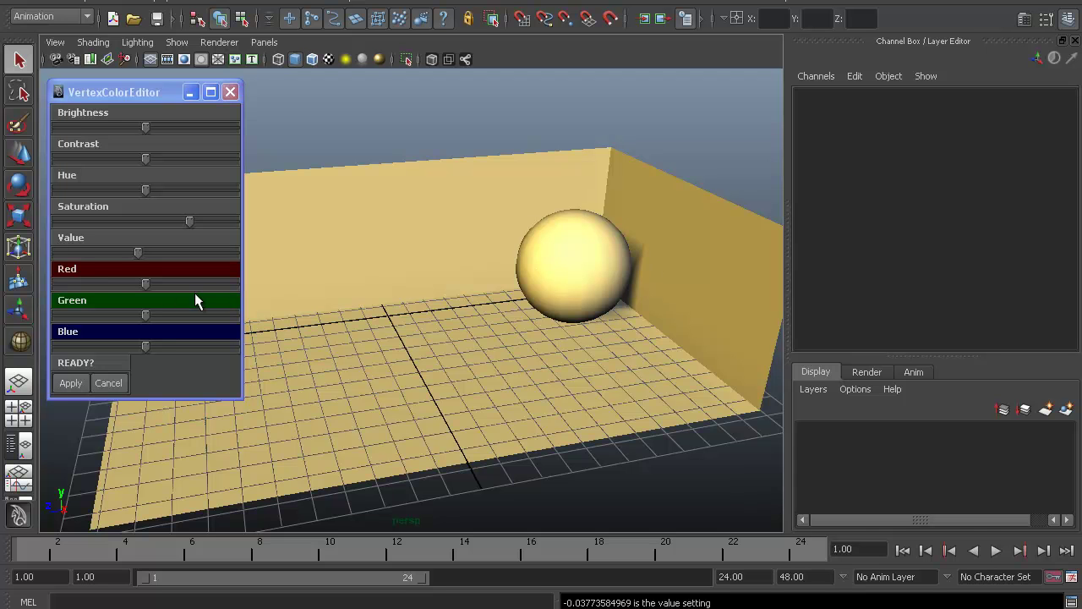
{"action": "mouse_move", "coordinate": [149, 285]}
{"action": "left_mouse_down"}
{"action": "mouse_move", "coordinate": [141, 346]}
{"action": "mouse_move", "coordinate": [160, 284]}
{"action": "left_mouse_up"}
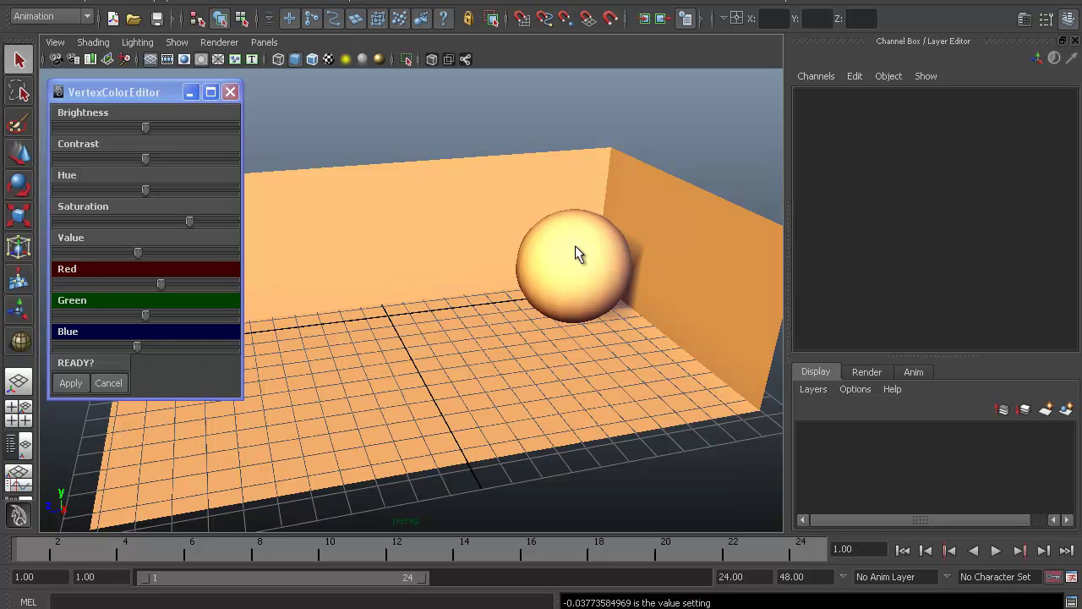
{"action": "left_click", "coordinate": [70, 382]}
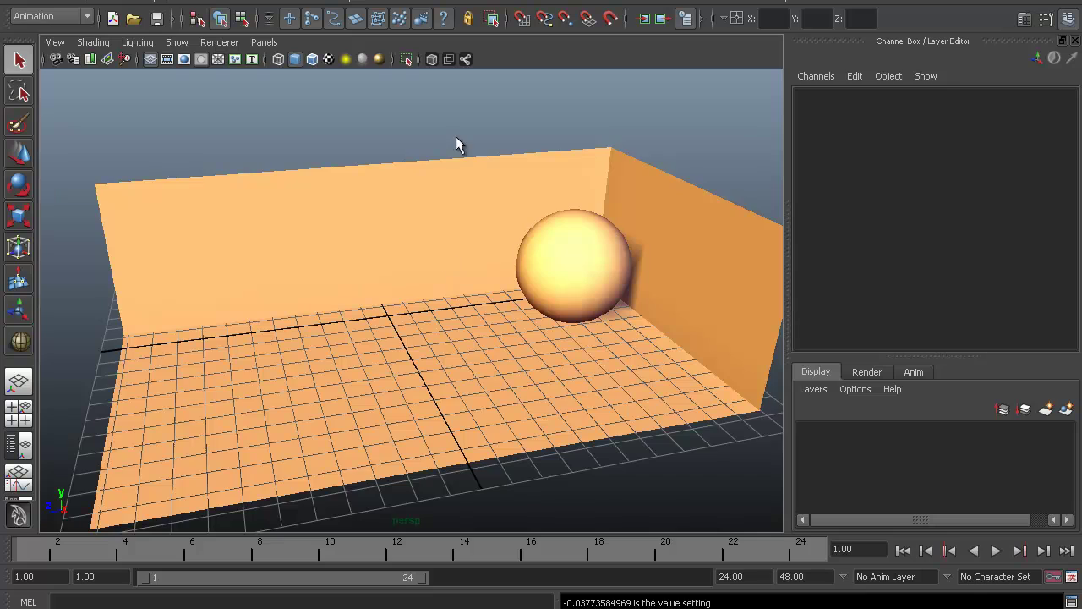
{"action": "left_click_drag", "start_coordinate": [439, 329], "coordinate": [478, 342], "text": "alt"}
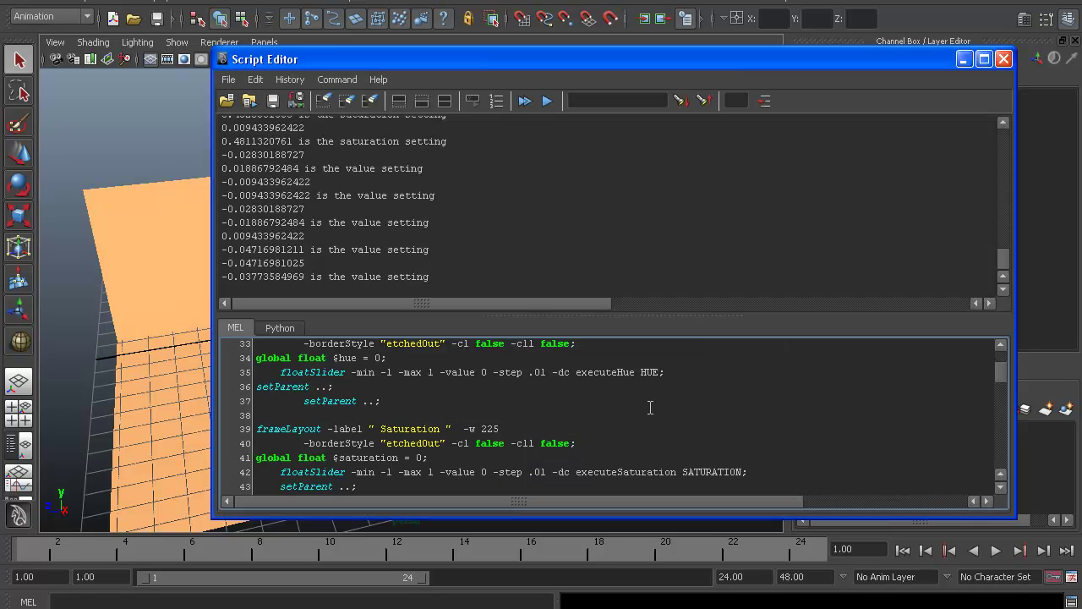
{"action": "left_click_drag", "start_coordinate": [730, 55], "coordinate": [693, 68]}
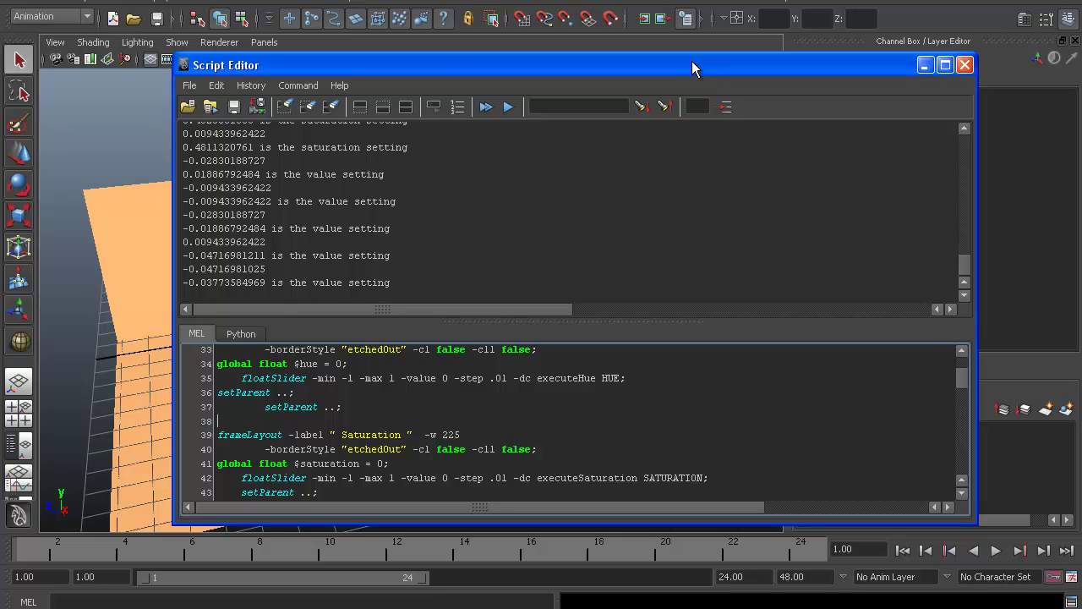
{"action": "left_click_drag", "start_coordinate": [692, 61], "coordinate": [662, 74]}
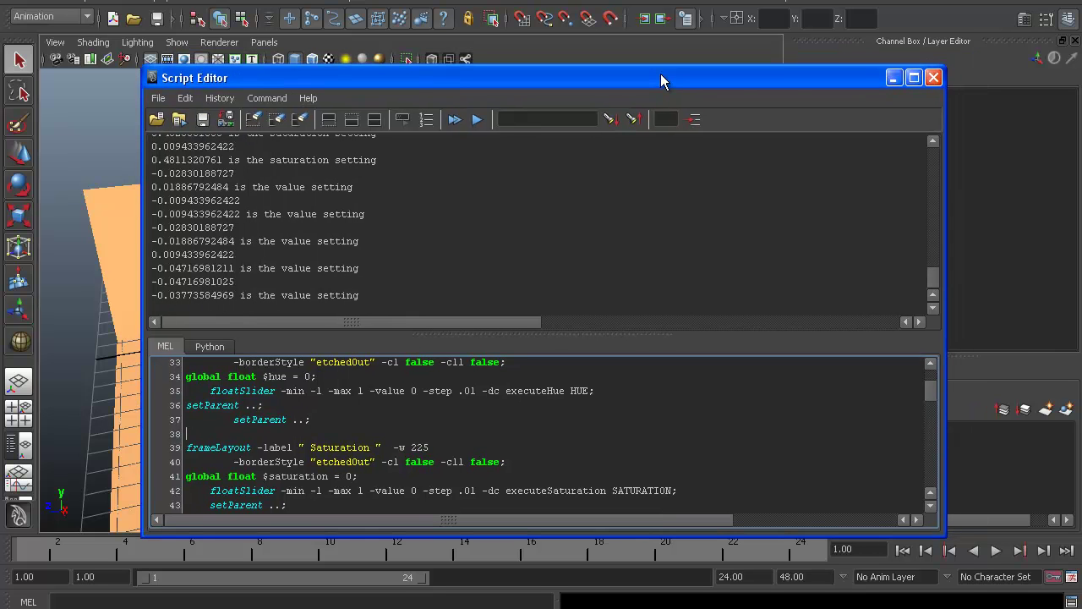
{"action": "left_click", "coordinate": [893, 78]}
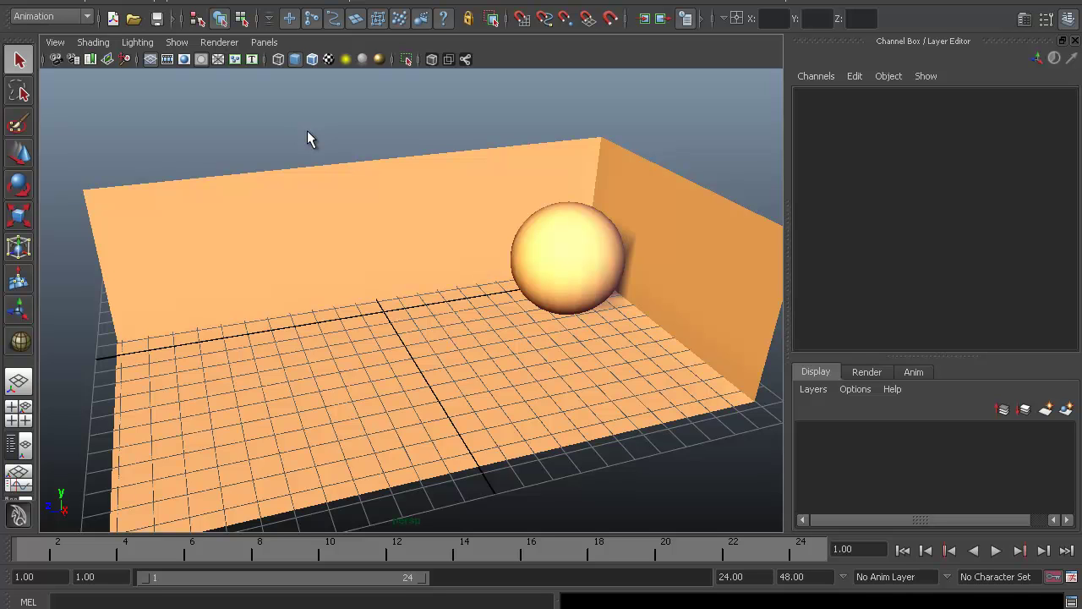
Inspect the orange room in wireframe and shaded views, orbiting closer, then switch to Visual Studio.
{"action": "left_click", "coordinate": [565, 269]}
{"action": "left_click", "coordinate": [601, 179]}
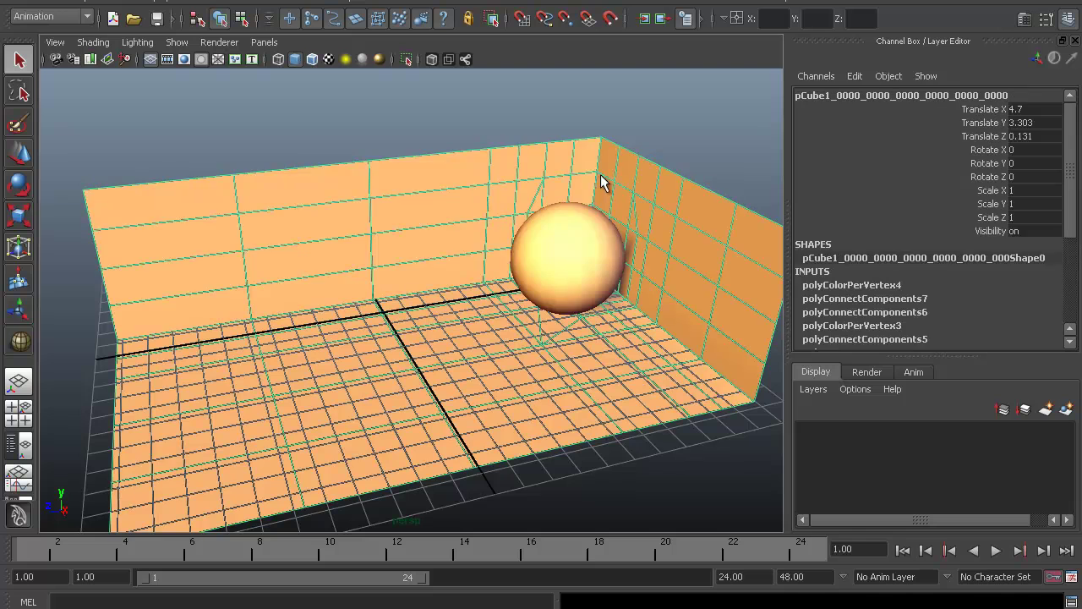
{"action": "left_click", "coordinate": [644, 137]}
{"action": "key", "text": "4"}
{"action": "key", "text": "5"}
{"action": "mouse_move", "coordinate": [665, 176]}
{"action": "left_mouse_down", "text": "alt"}
{"action": "mouse_move", "coordinate": [633, 231]}
{"action": "mouse_move", "coordinate": [638, 246]}
{"action": "left_mouse_up", "text": "alt"}
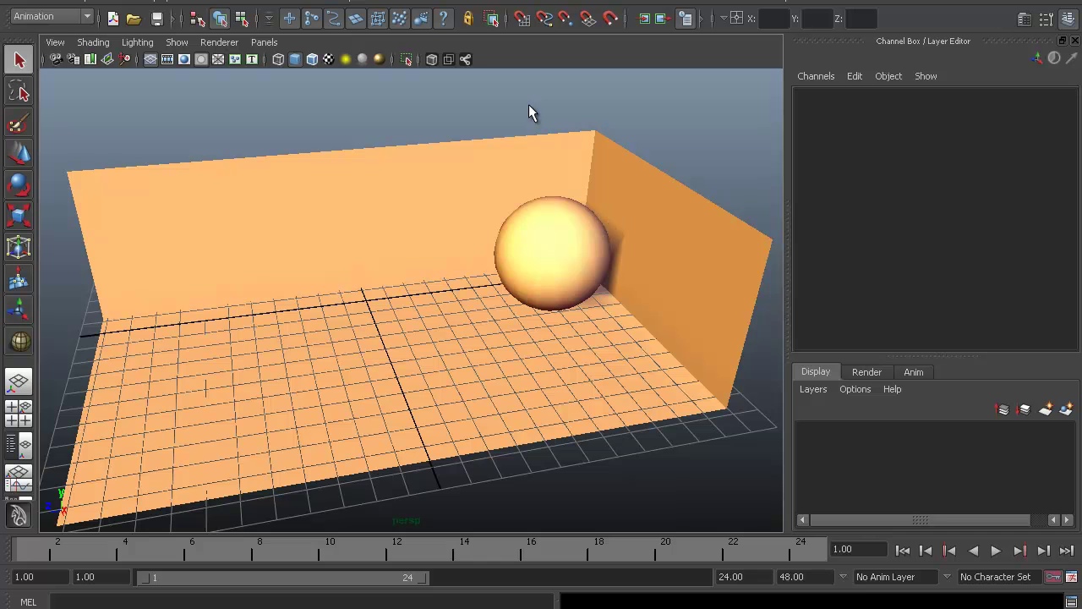
{"action": "key", "text": "alt+Tab"}
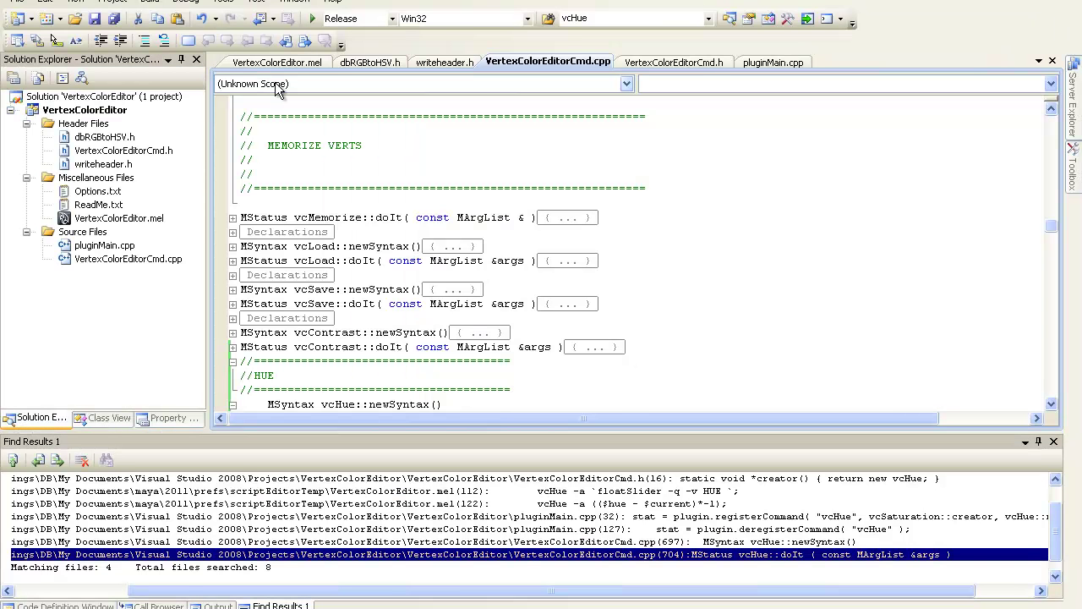
Browse the VertexColorEditor.mel interface script in Visual Studio.
{"action": "left_click", "coordinate": [277, 62]}
{"action": "scroll", "coordinate": [508, 288], "scroll_direction": "up", "scroll_amount": 3}
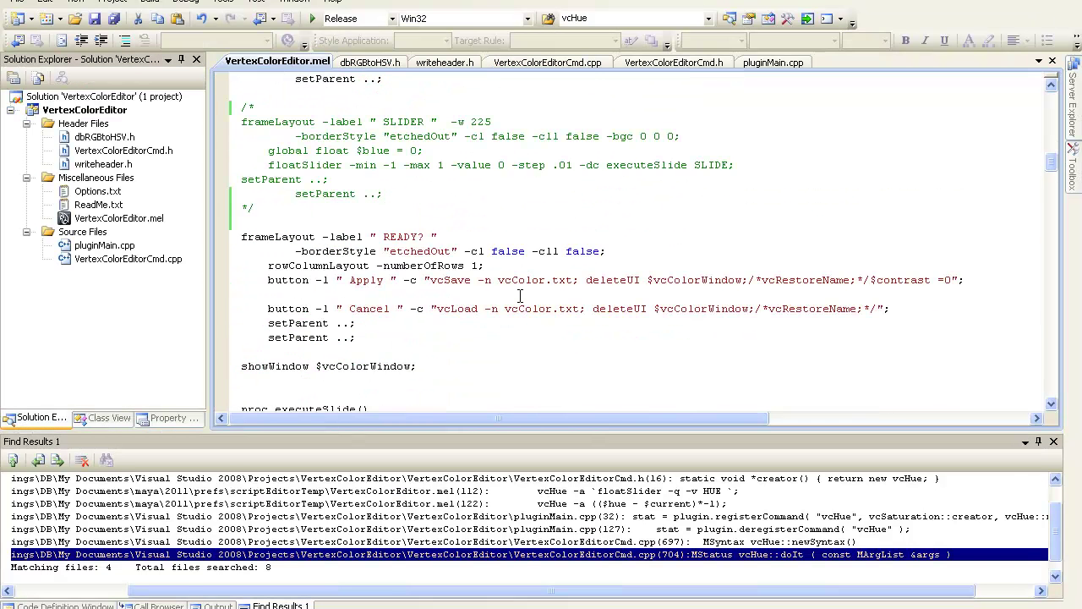
{"action": "scroll", "coordinate": [520, 296], "scroll_direction": "down", "scroll_amount": 10}
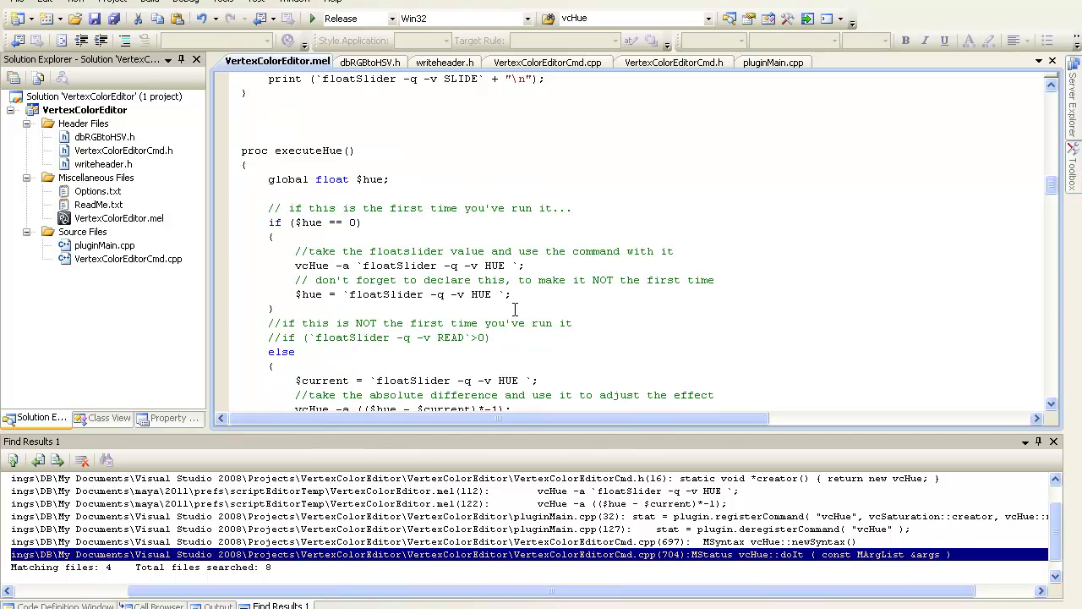
{"action": "scroll", "coordinate": [514, 309], "scroll_direction": "up", "scroll_amount": 5}
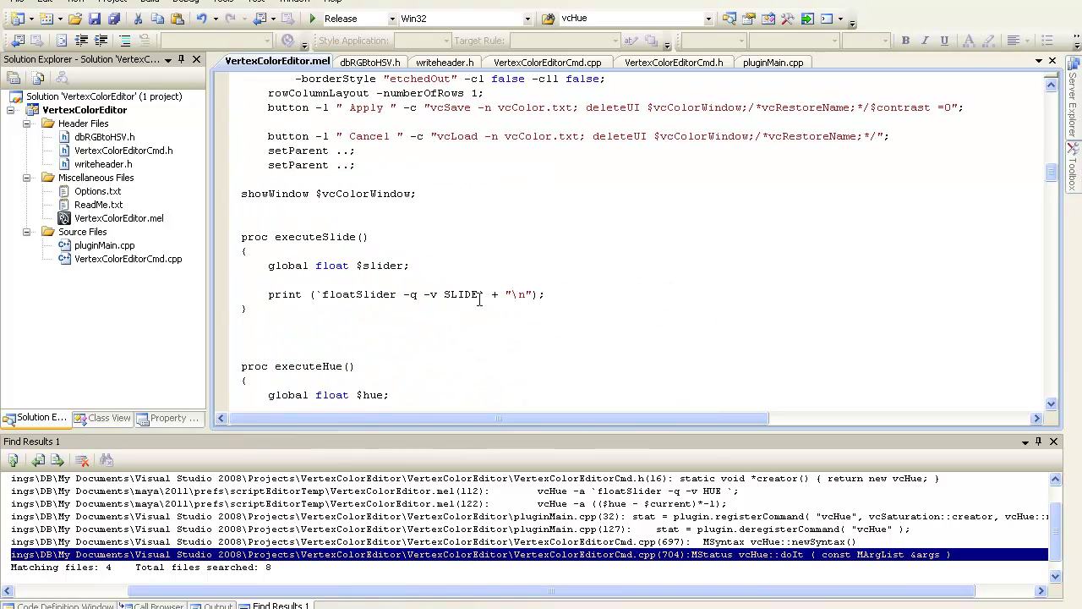
Browse the VertexColorEditorCmd.cpp code, then return to the Maya scene.
{"action": "left_click", "coordinate": [529, 63]}
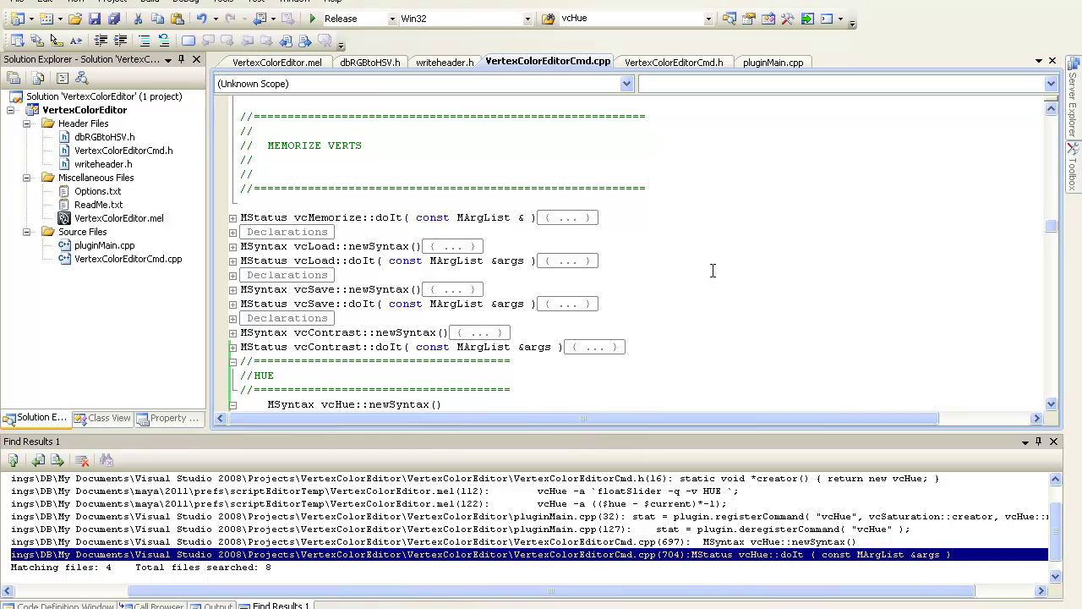
{"action": "scroll", "coordinate": [632, 244], "scroll_direction": "down", "scroll_amount": 6}
{"action": "scroll", "coordinate": [707, 278], "scroll_direction": "up", "scroll_amount": 5}
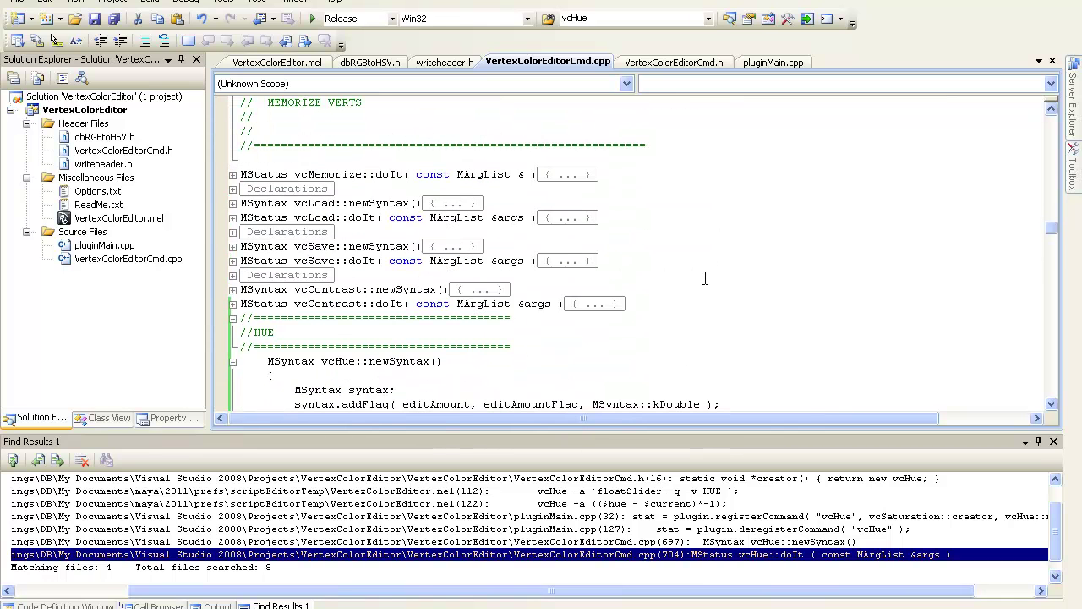
{"action": "scroll", "coordinate": [705, 278], "scroll_direction": "up", "scroll_amount": 3}
{"action": "key", "text": "alt+Tab"}
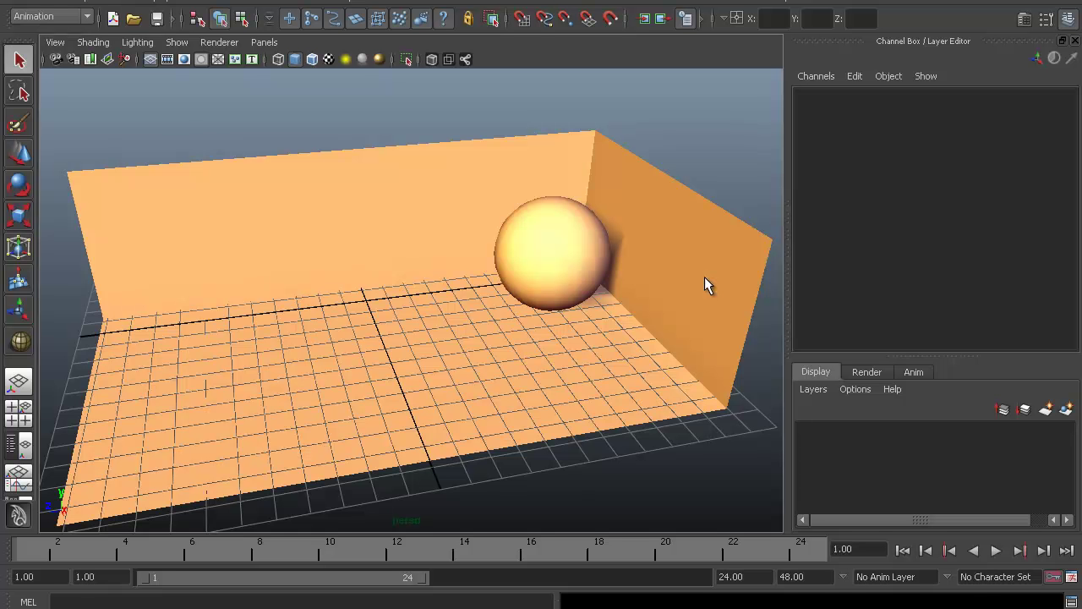